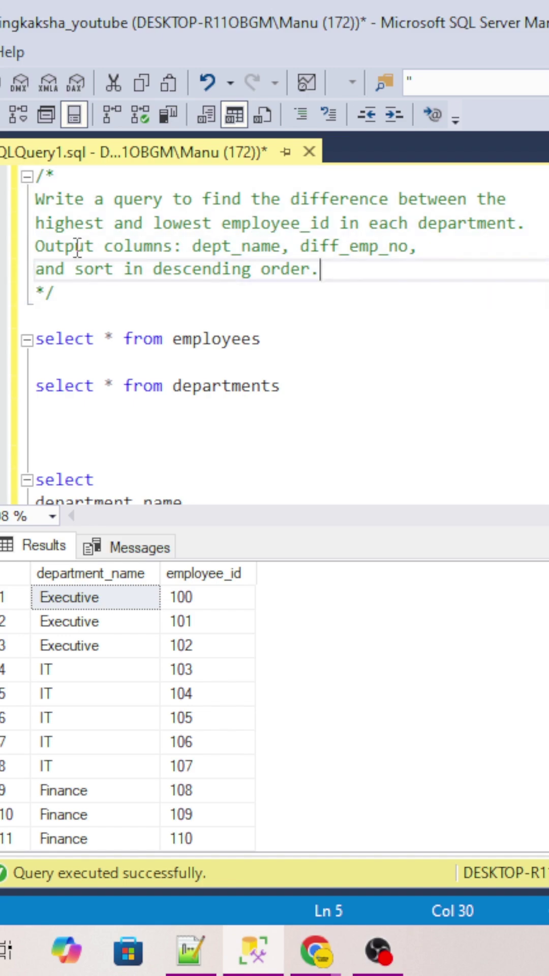
Step: Highlight the task's required diff_emp_no column, descending sort and employee_id wording
left_click_drag(298, 244, 385, 247)
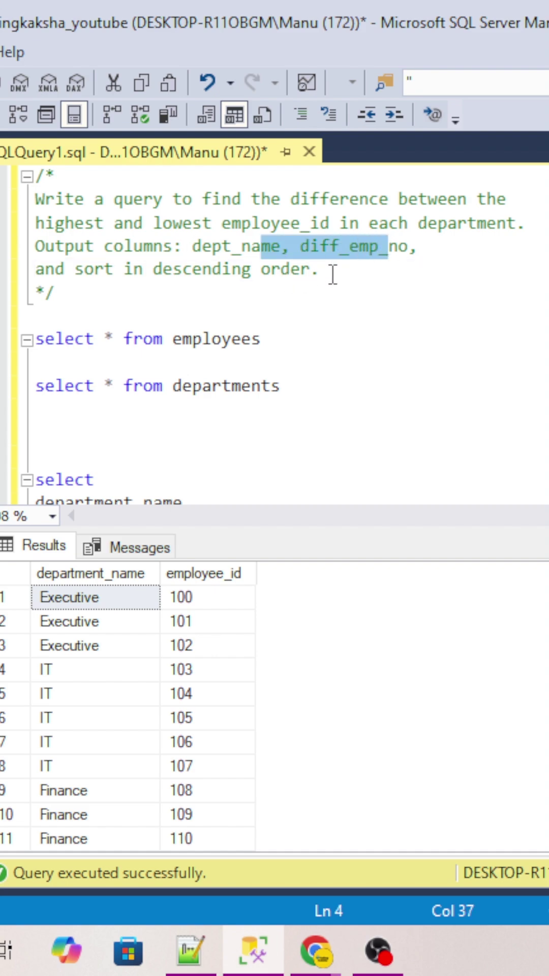
left_click_drag(330, 273, 38, 280)
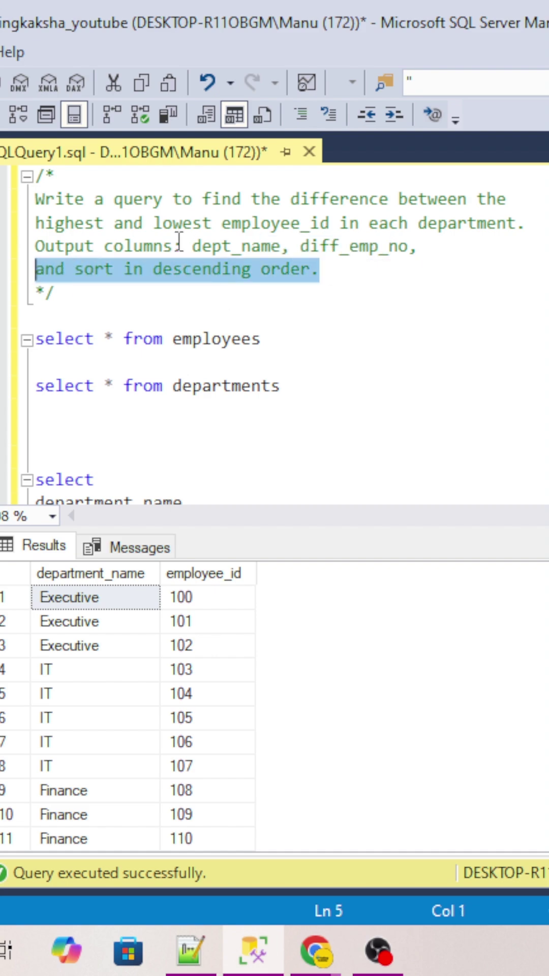
mouse_move(336, 271)
left_mouse_down()
mouse_move(96, 245)
mouse_move(37, 258)
left_mouse_up()
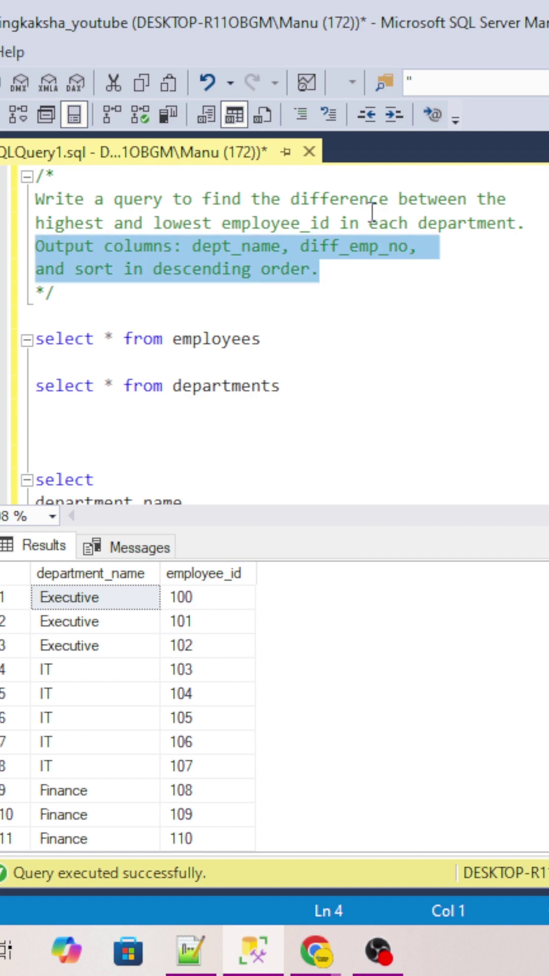
double_click(288, 229)
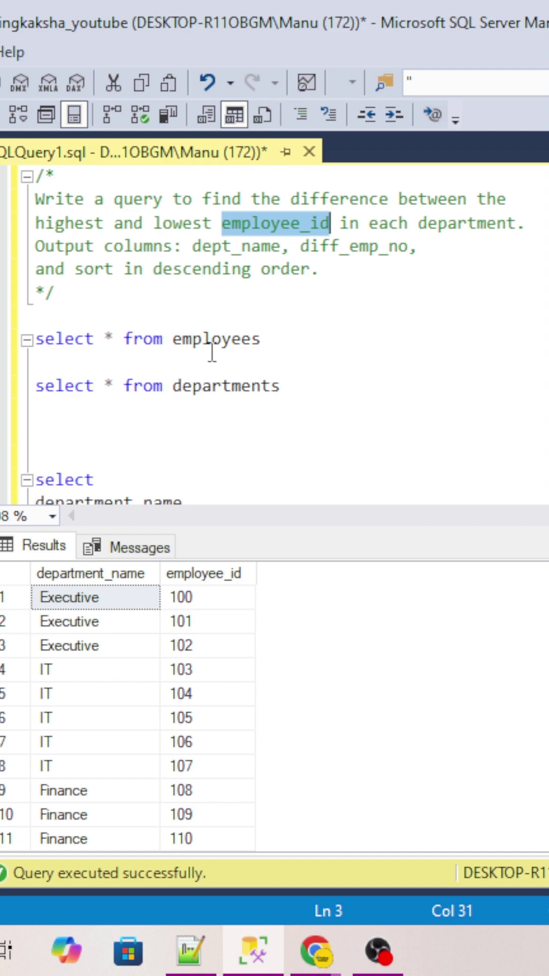
Step: Select the employees query line, then the whole employees-to-departments join query
left_click(271, 343)
key("shift+Home")
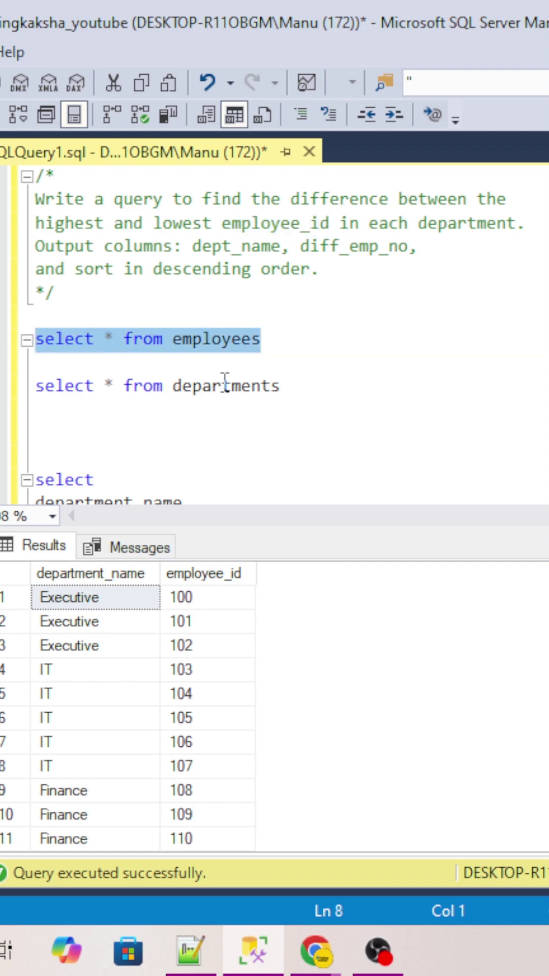
scroll(303, 396, "down", 1)
scroll(229, 366, "down", 2)
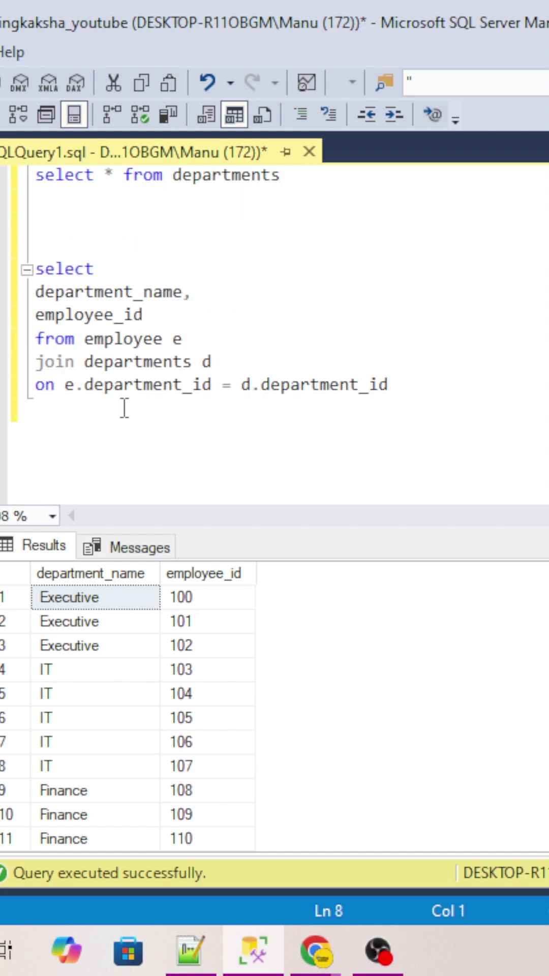
left_click(138, 385)
double_click(137, 385)
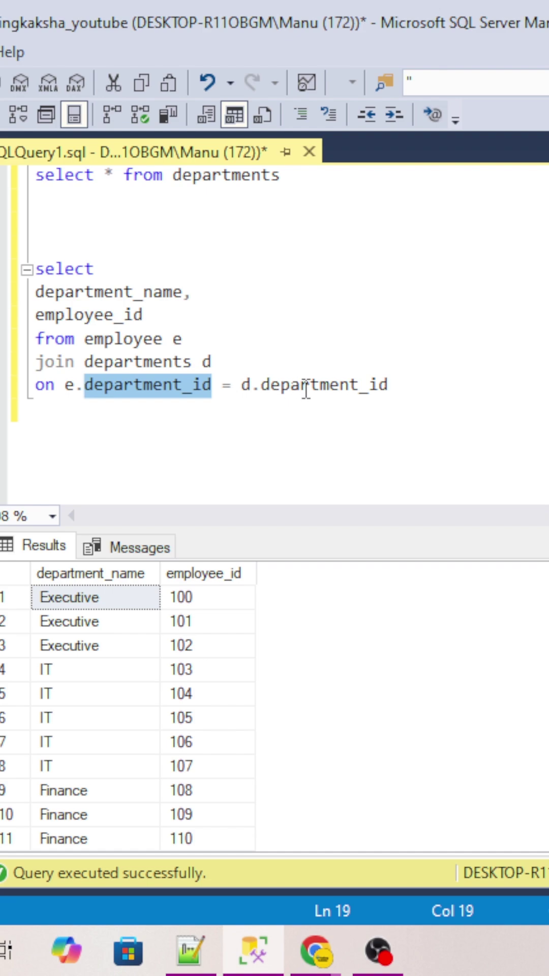
mouse_move(388, 385)
left_mouse_down()
mouse_move(340, 381)
mouse_move(36, 268)
left_mouse_up()
Step: Run the join query and check that Executive's employee_ids span 100 to 102
key("F5")
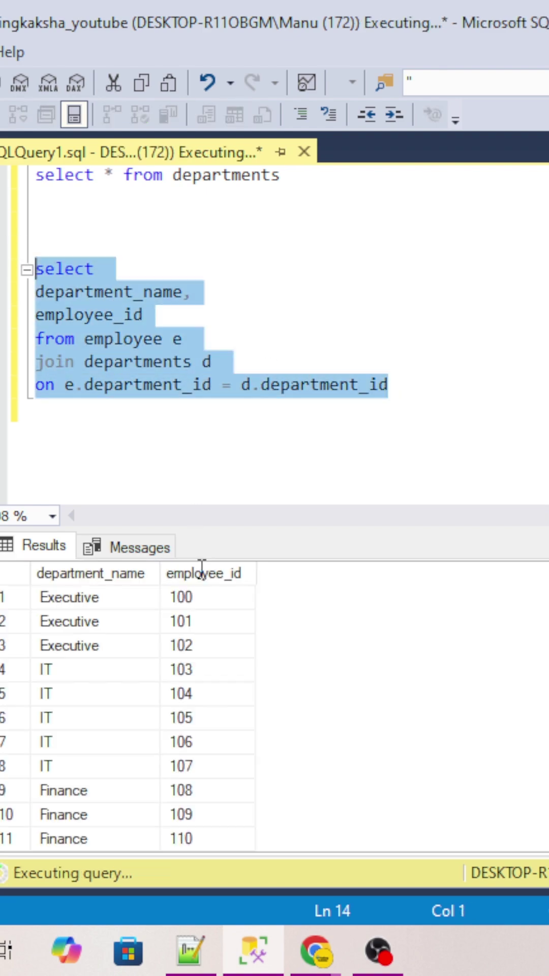
left_click(83, 603)
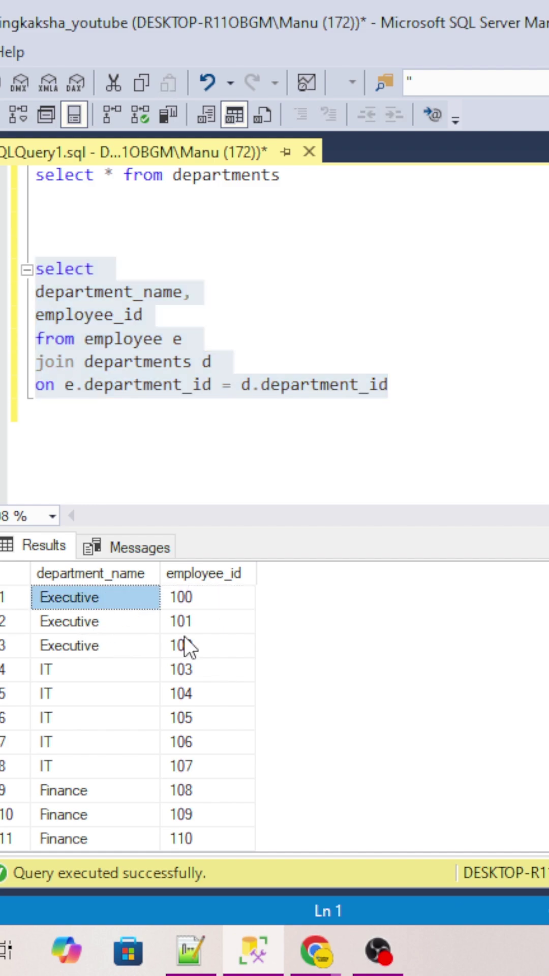
left_click(200, 606)
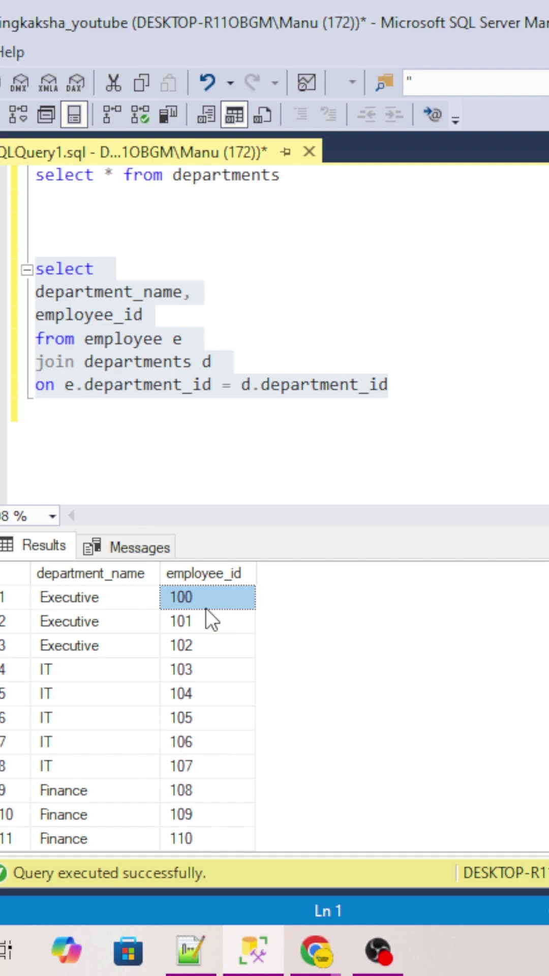
left_click(197, 647)
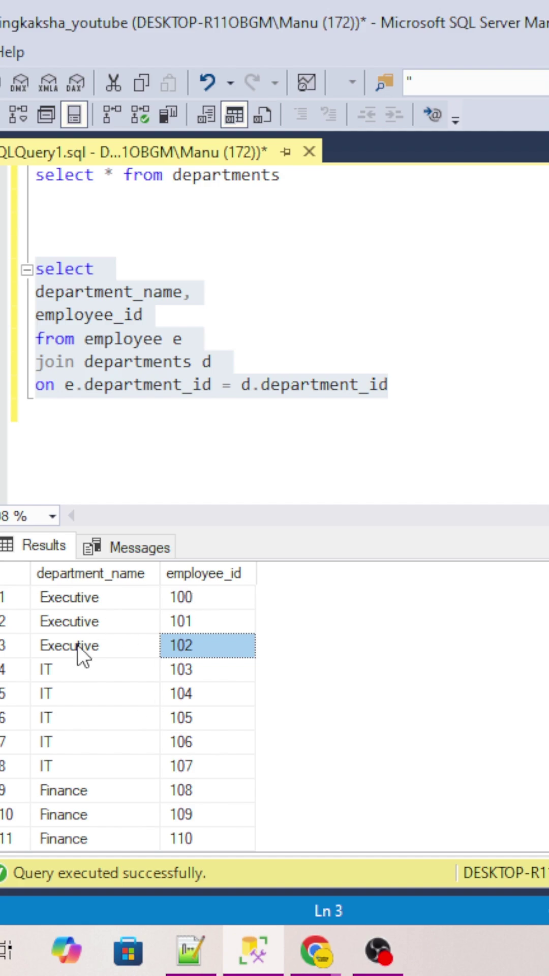
Step: Check that IT's employee_ids span 103 to 107, then revisit employee_id 100
left_click(62, 671)
left_click(196, 675)
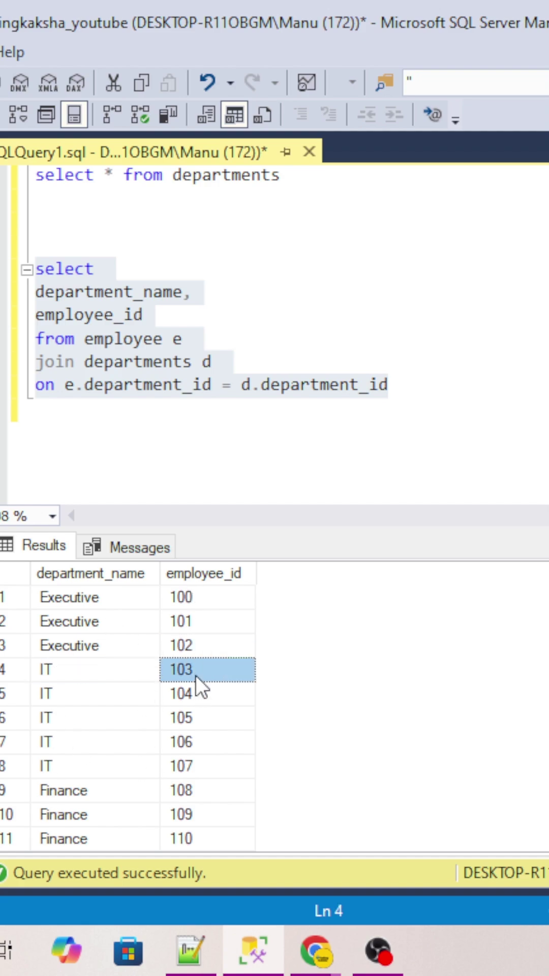
left_click(190, 766)
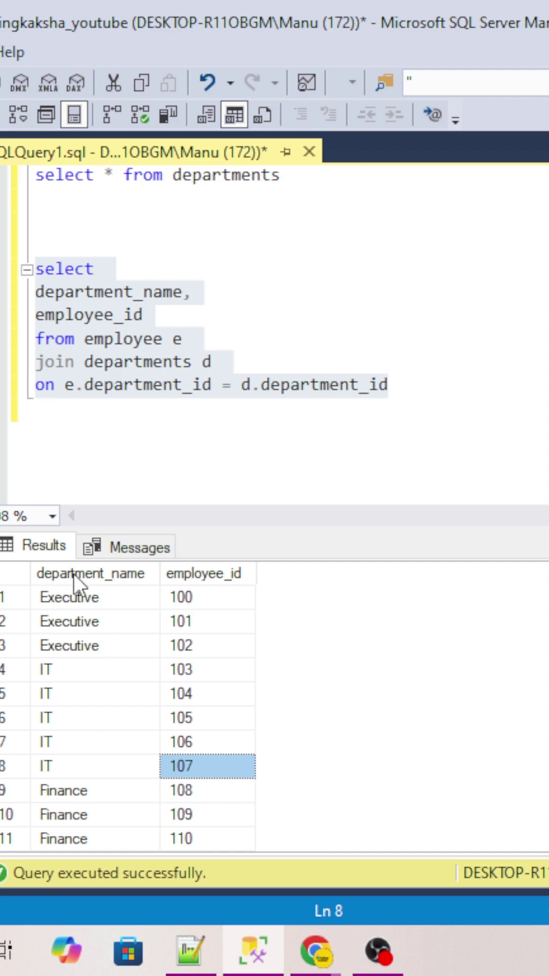
left_click(74, 676)
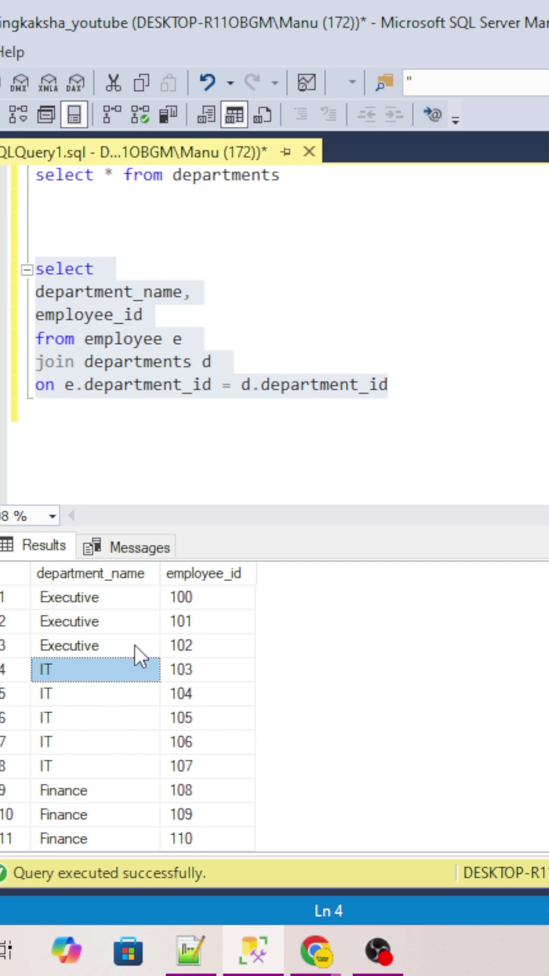
left_click(235, 602)
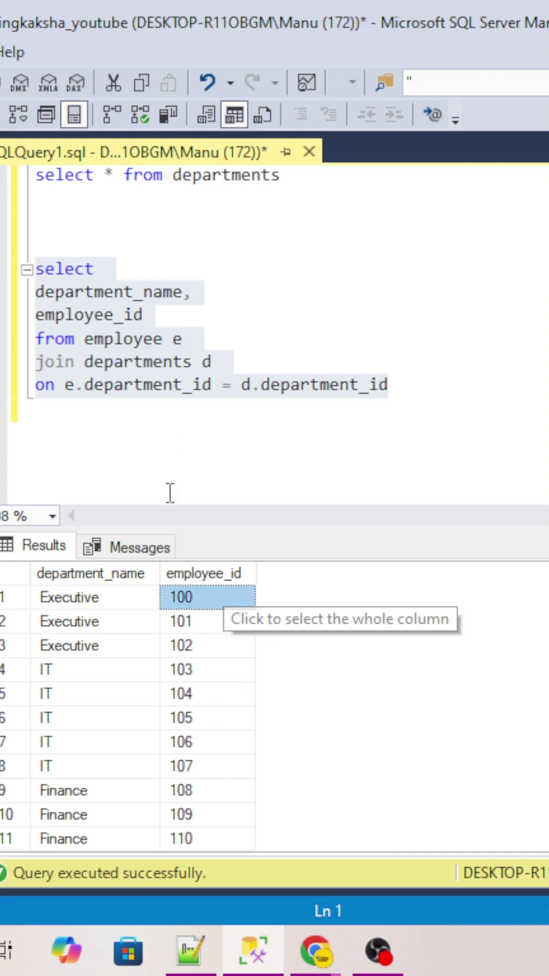
Step: Write the max(employee_id) minus min(employee_id) expression in the select list
left_click(37, 314)
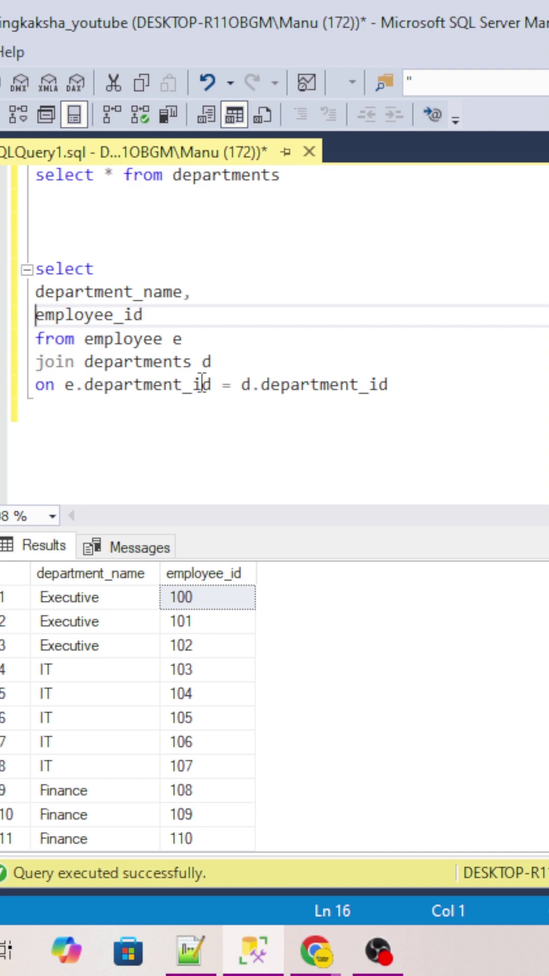
type("min")
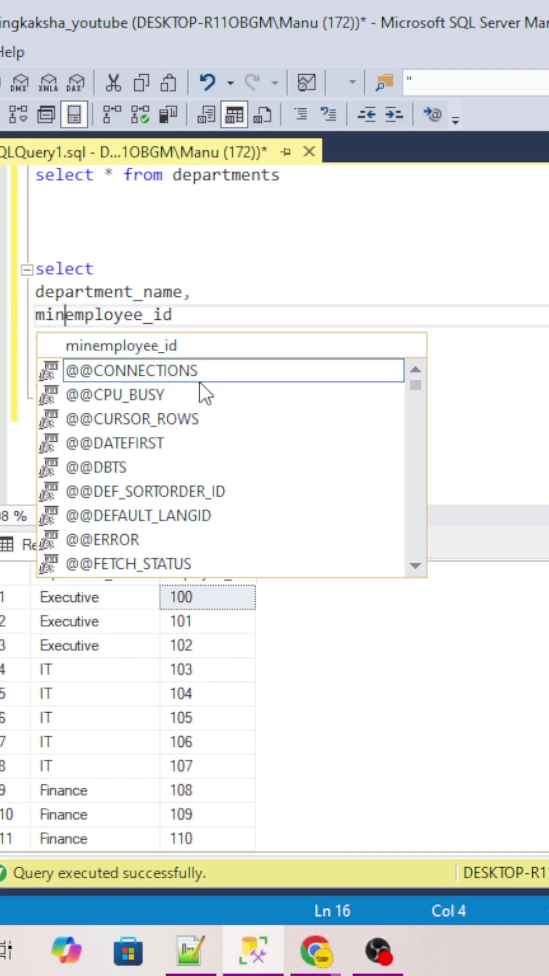
type("(")
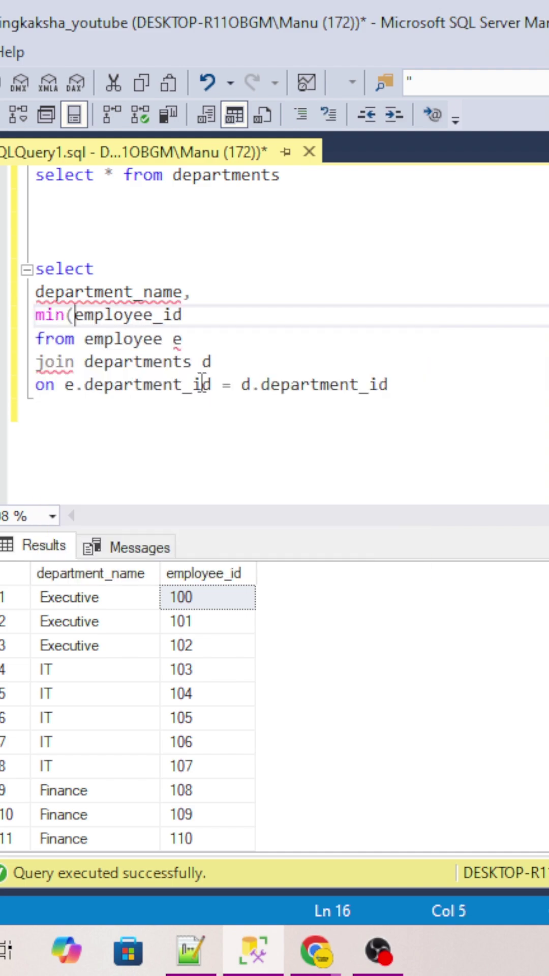
key("Left")
key("Left")
key("Right")
key("BackSpace")
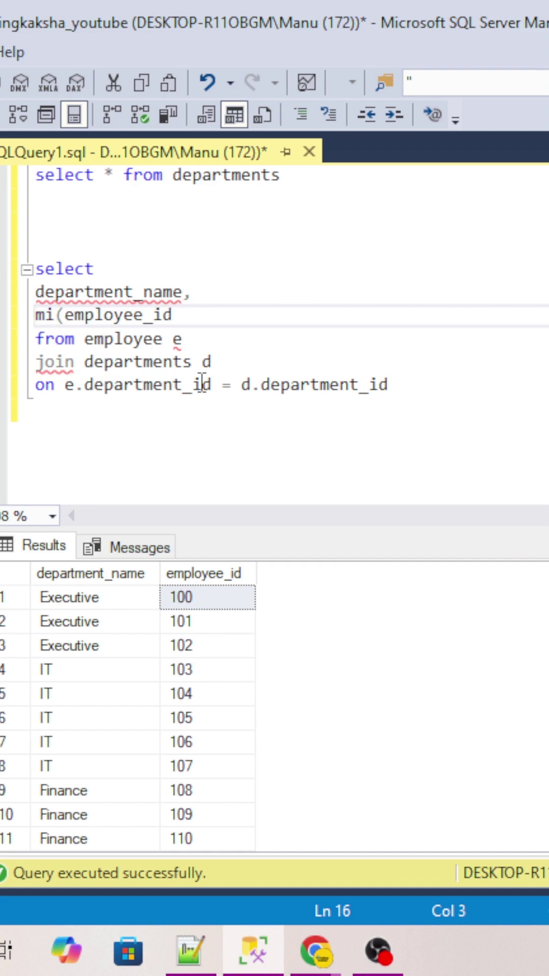
key("BackSpace")
type("ax")
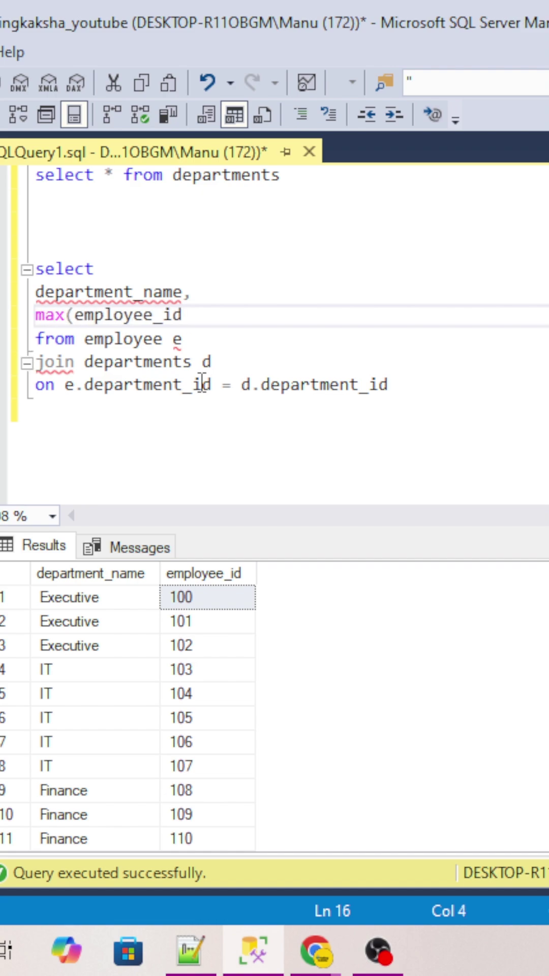
key("Right")
key("Right")
key("Right")
key("Right")
key("Right")
key("Right")
key("Right")
key("Right")
key("Right")
key("Right")
key("Right")
key("Right")
type(") ")
type("- min")
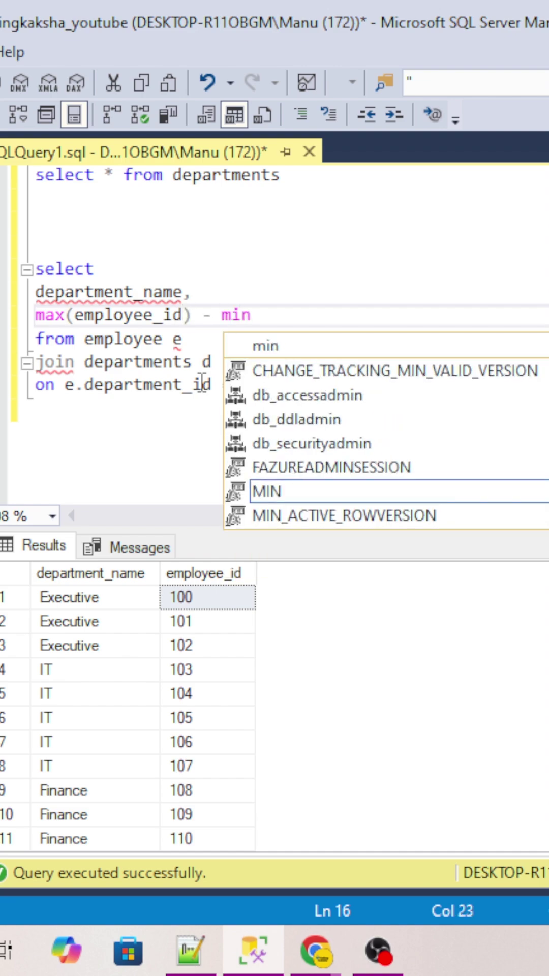
type("()")
key("Left")
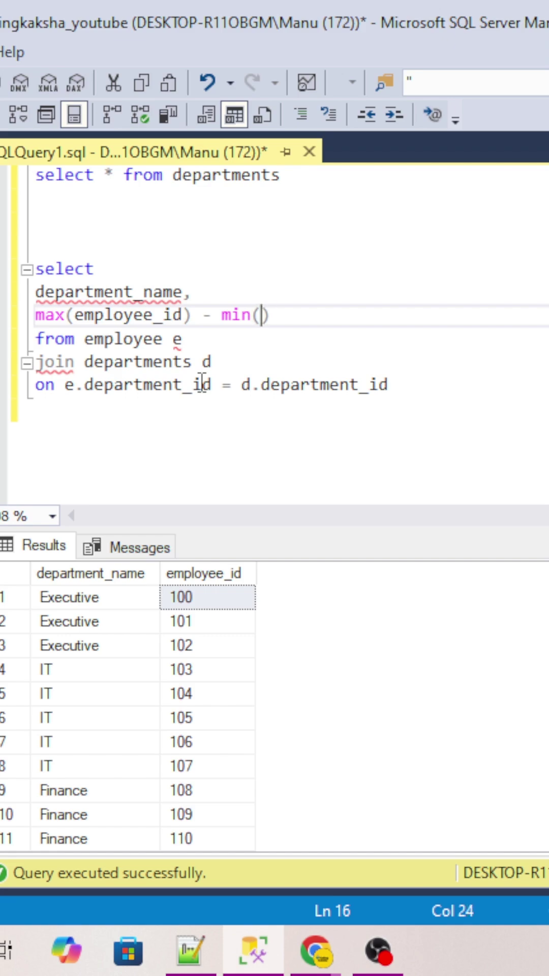
type("emp")
key("Down")
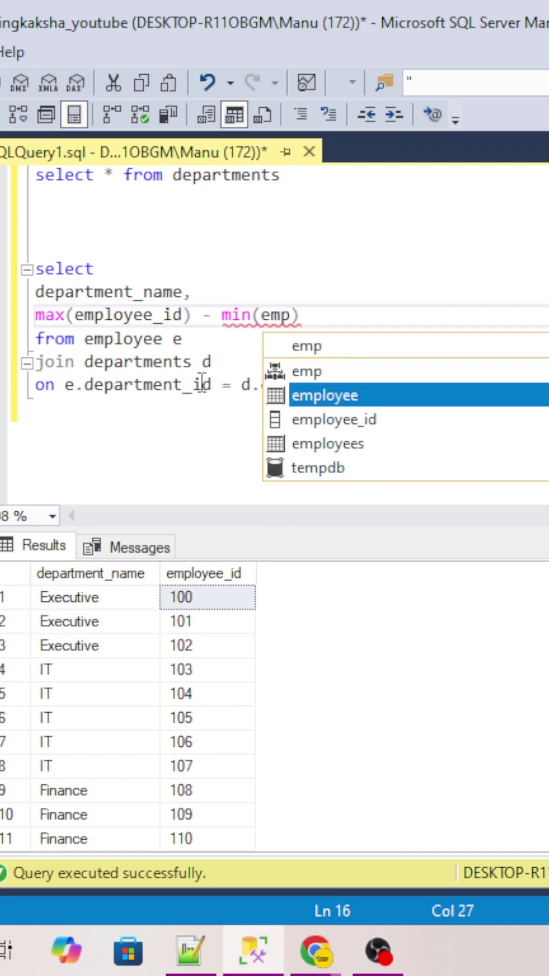
key("Escape")
type("loyee_id")
scroll(202, 383, "up", 3)
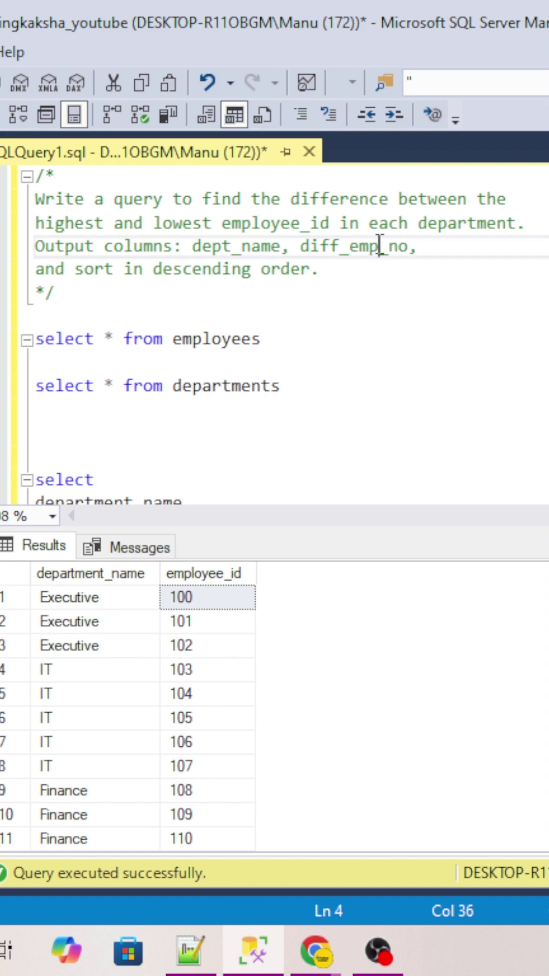
Step: Alias the expression as diff_emp_no, copied from the task comment
double_click(398, 246)
key("ctrl+c")
scroll(461, 319, "down", 3)
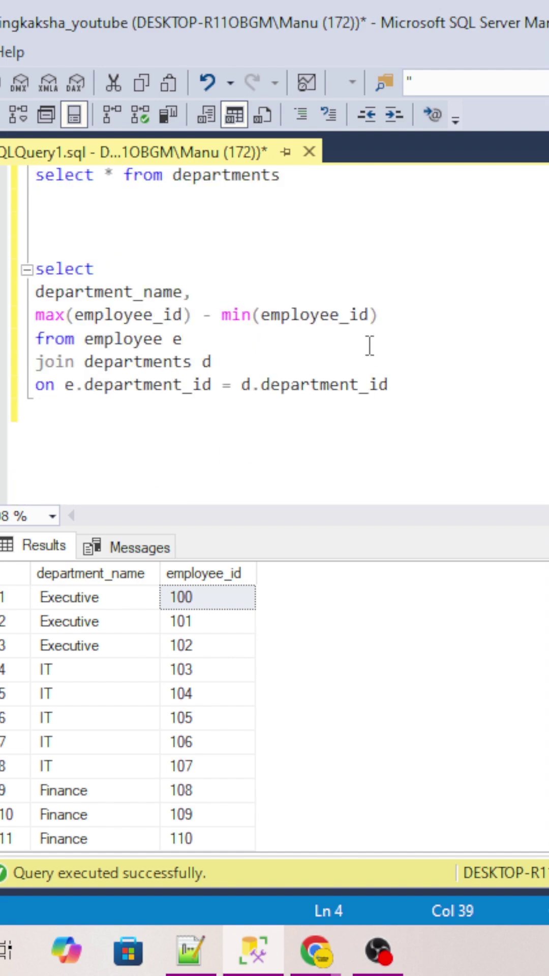
left_click(412, 314)
type("as")
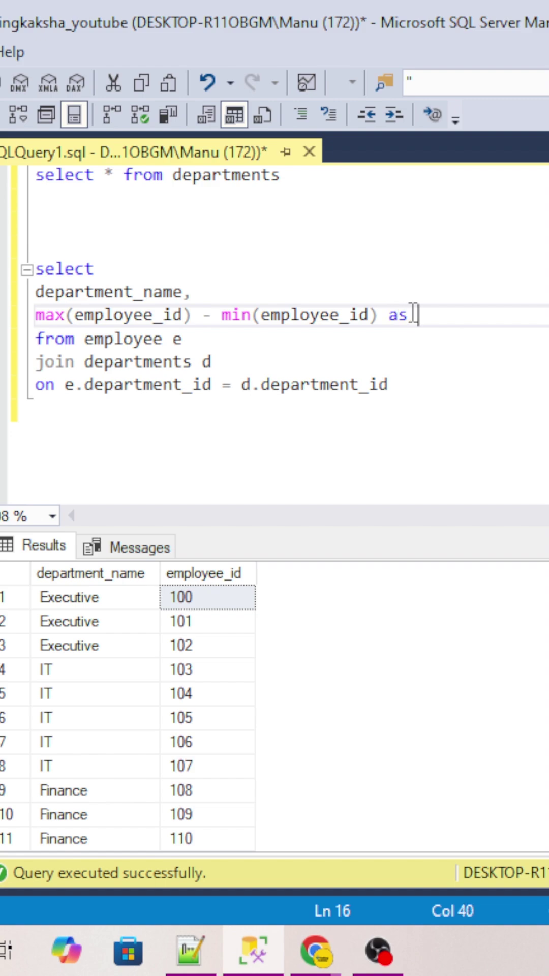
key("ctrl+v")
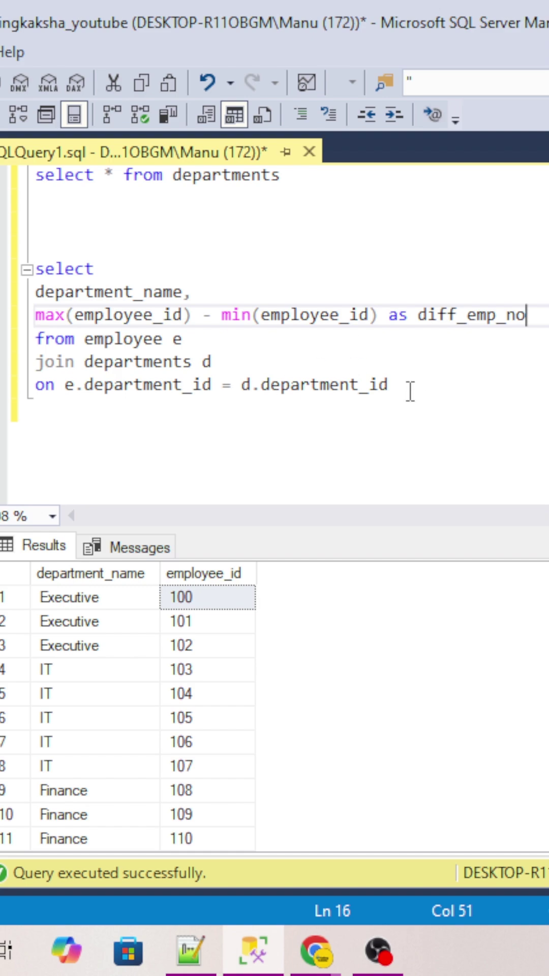
Step: Add 'group by department_name' on a new line below the join condition
left_click(426, 386)
key("Return")
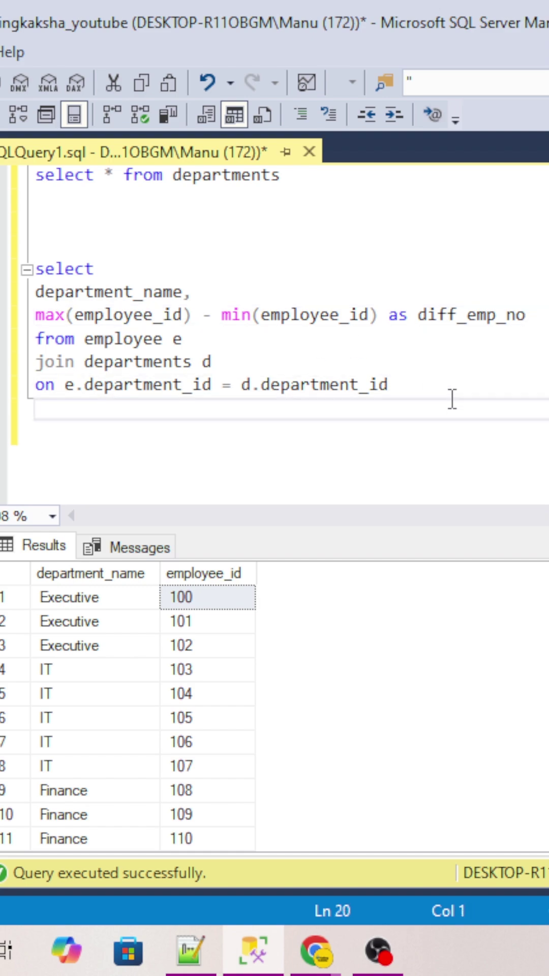
type("group b")
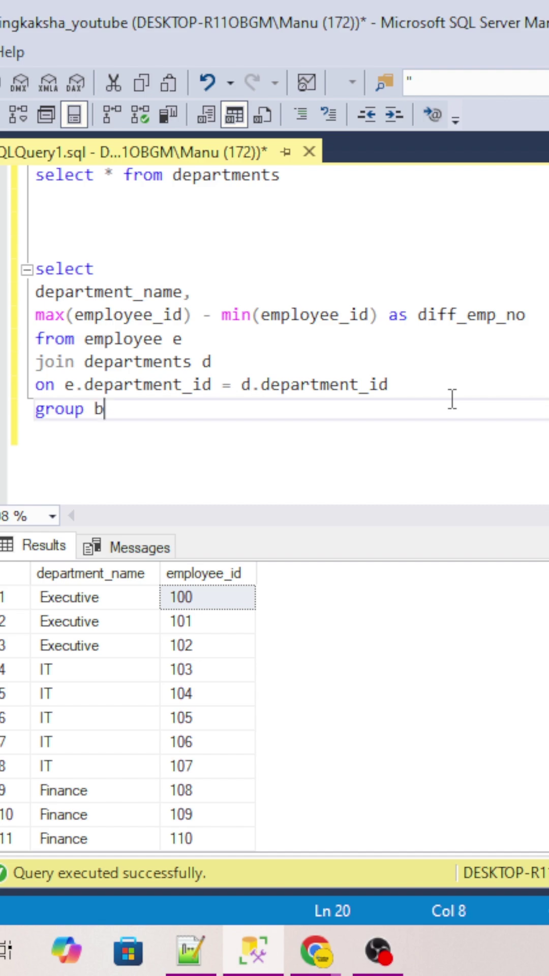
type("y ")
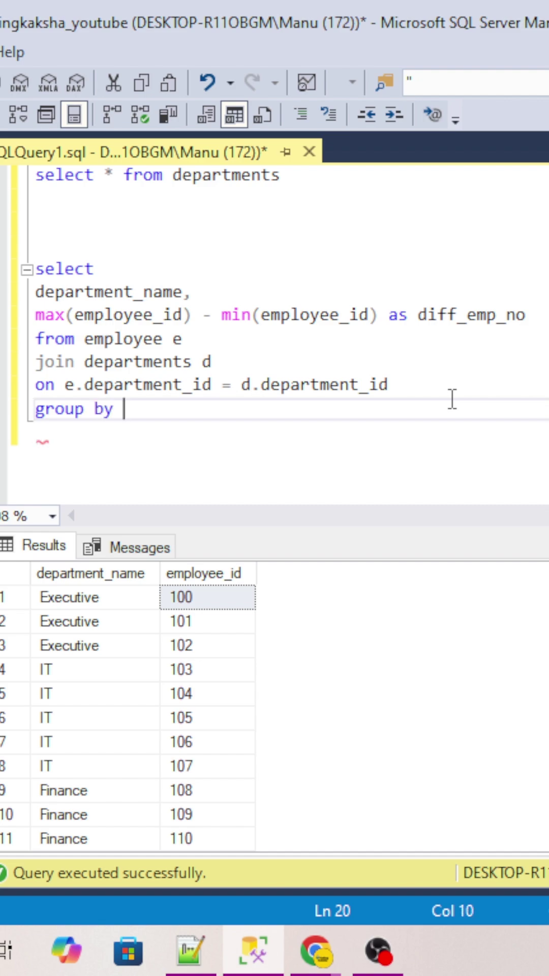
type("de")
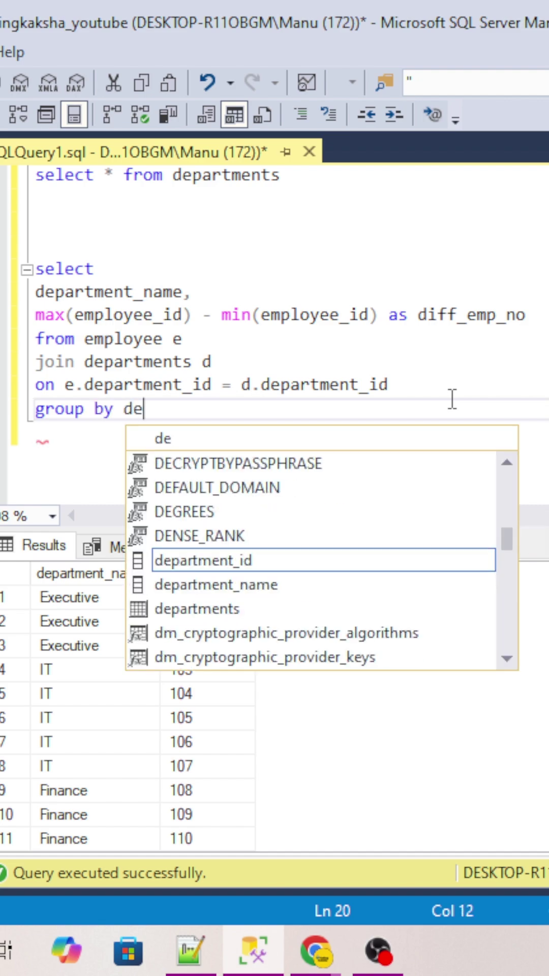
type("p")
key("Down")
key("Tab")
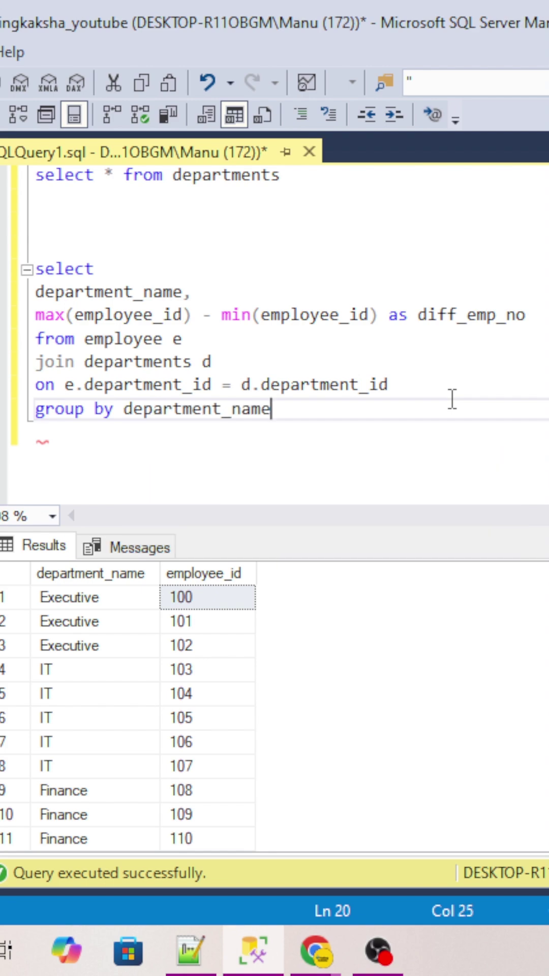
Step: Add an 'order by department_name desc' clause on the following line
key("Return")
type("orde")
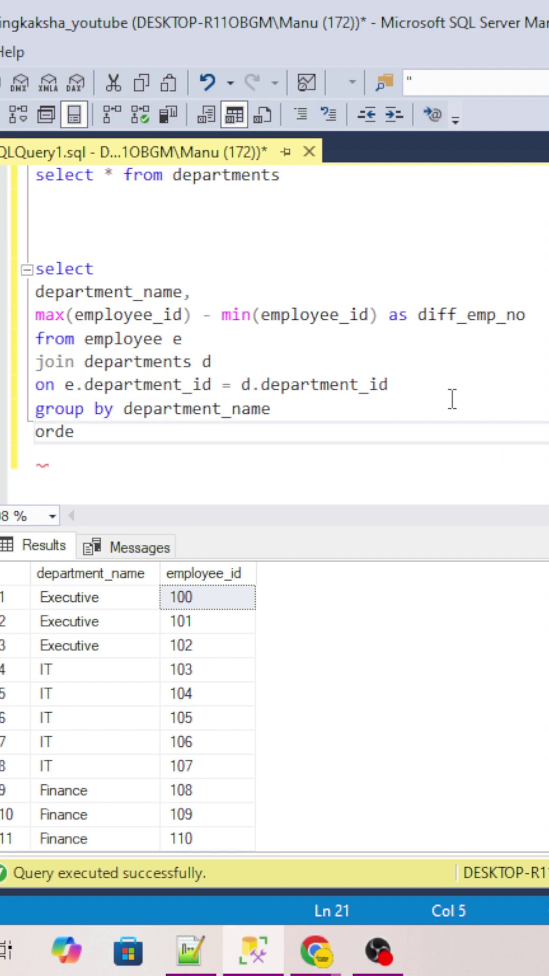
type("r by de")
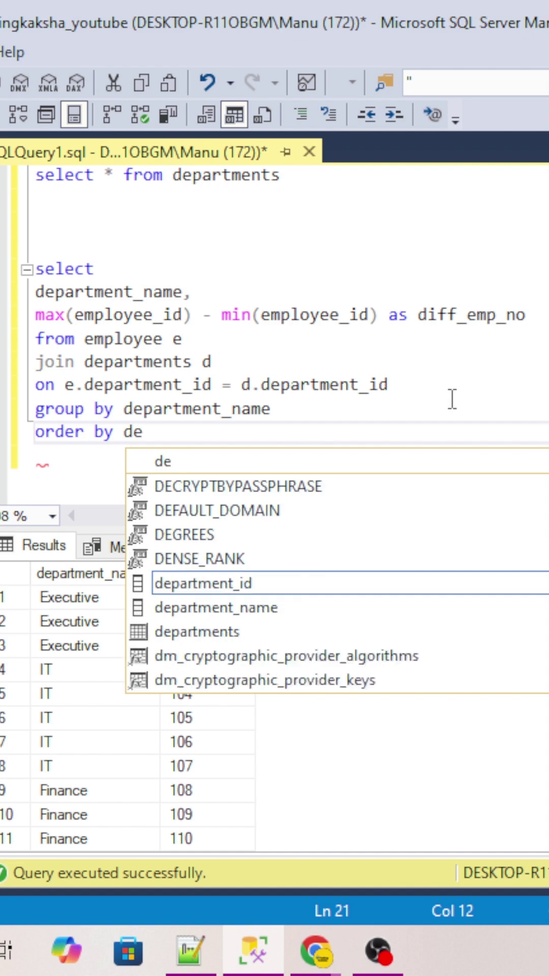
type("p")
key("Down")
key("Tab")
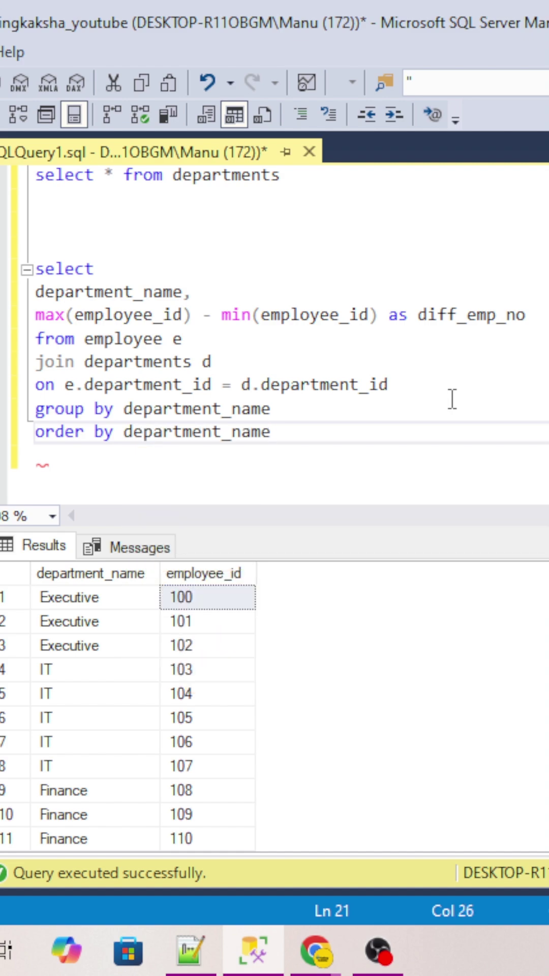
type("desc")
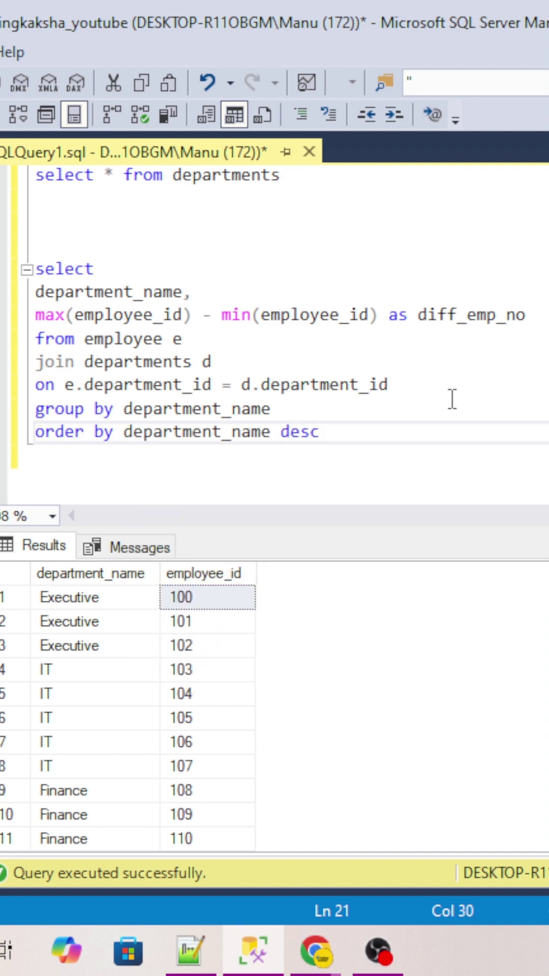
Step: Alias department_name as dept_name, pasted from the task comment, and remove the extra space
left_click(185, 294)
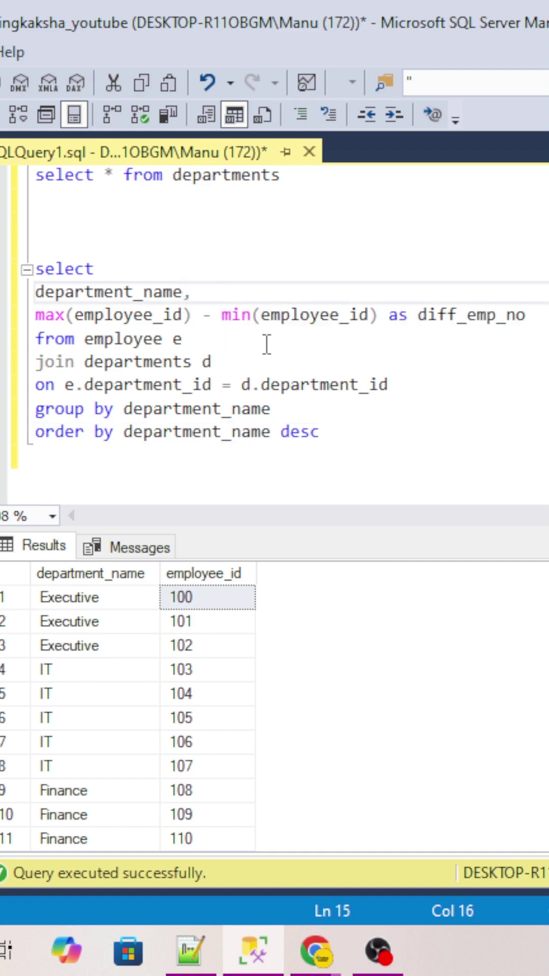
scroll(267, 344, "up", 3)
left_click(246, 246)
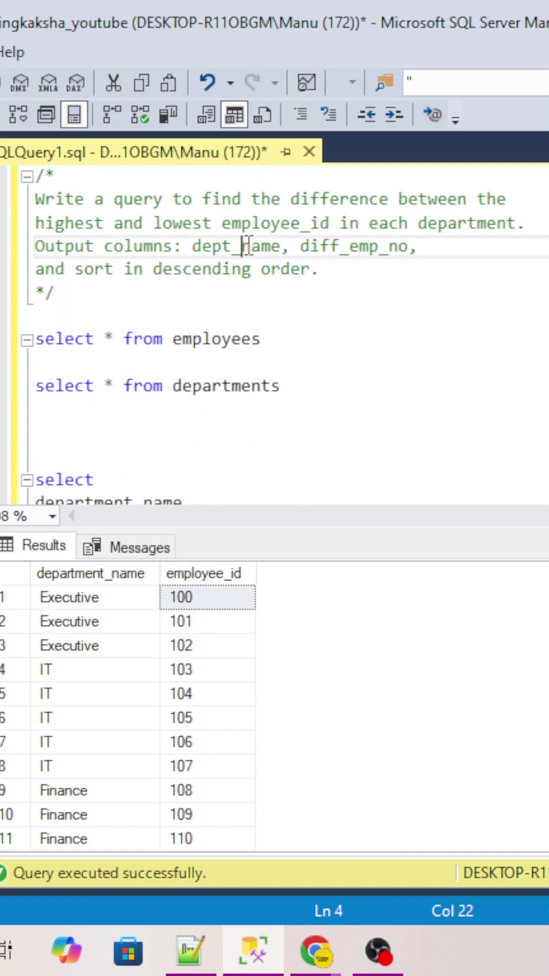
double_click(245, 246)
key("ctrl+c")
scroll(282, 380, "down", 1)
scroll(222, 411, "down", 1)
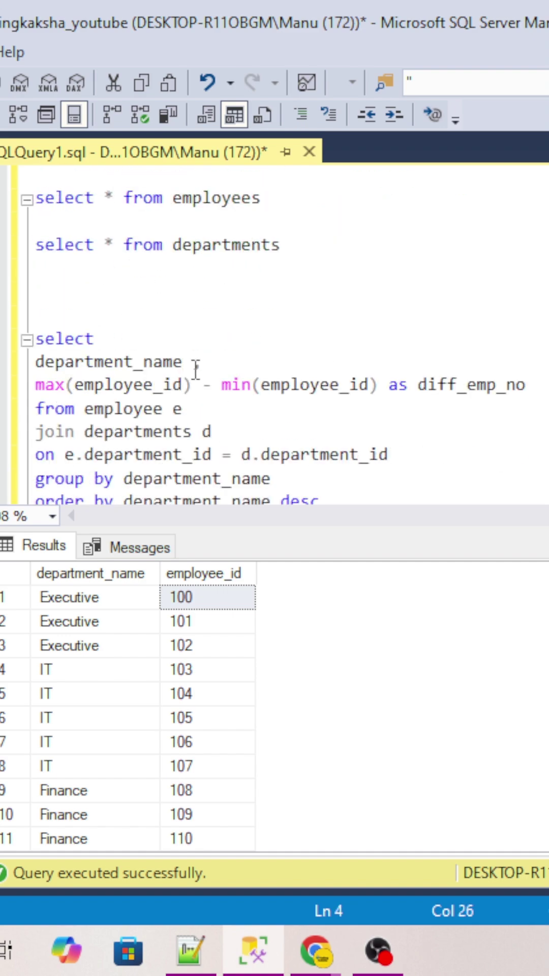
left_click(191, 363)
type("as ")
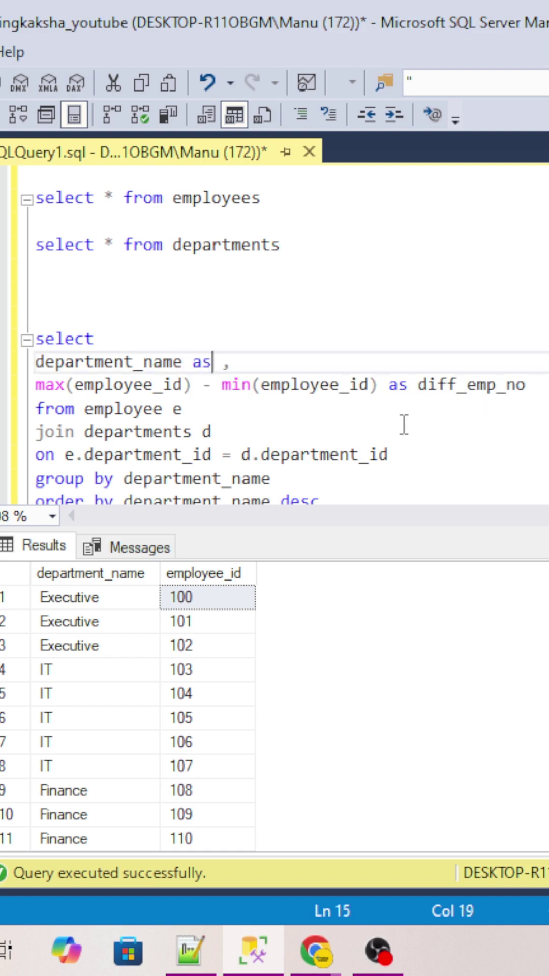
type("v")
key("BackSpace")
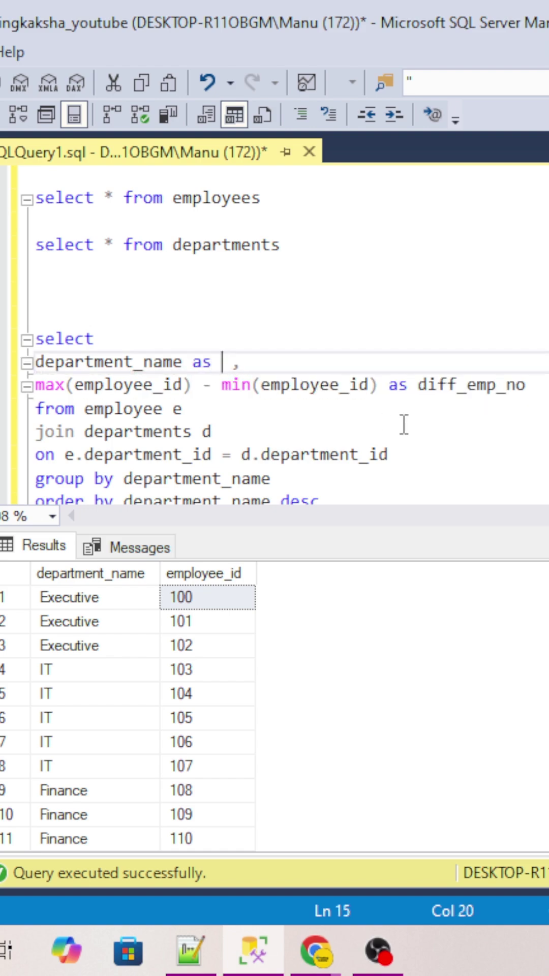
key("ctrl+v")
key("Delete")
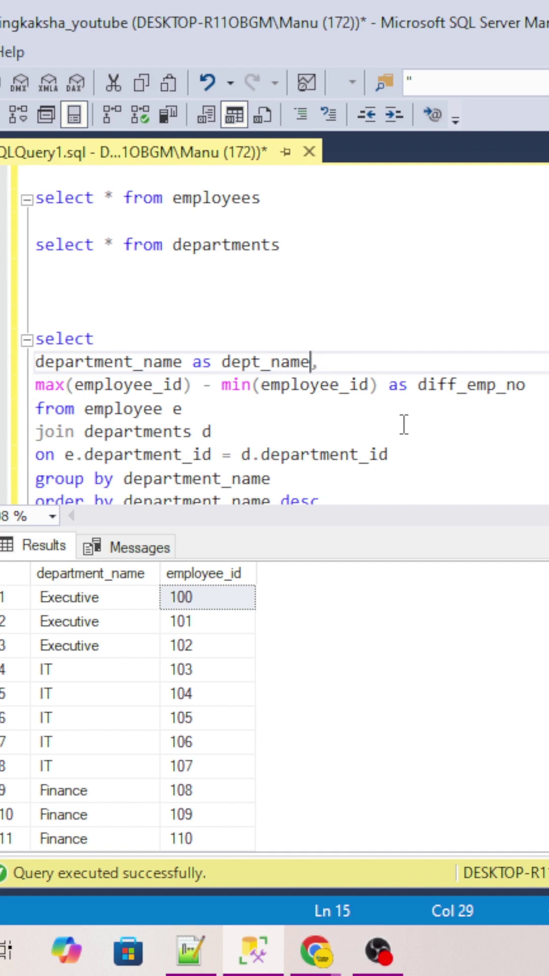
scroll(405, 424, "down", 2)
left_click_drag(321, 362, 35, 201)
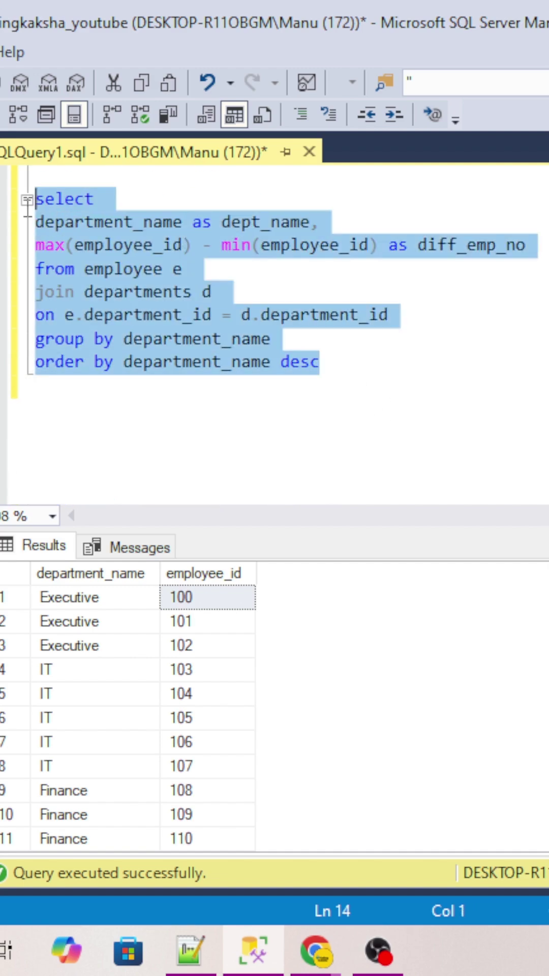
Step: Execute the query and check the diff_emp_no values for Shipping (73), Marketing and IT (4)
key("F5")
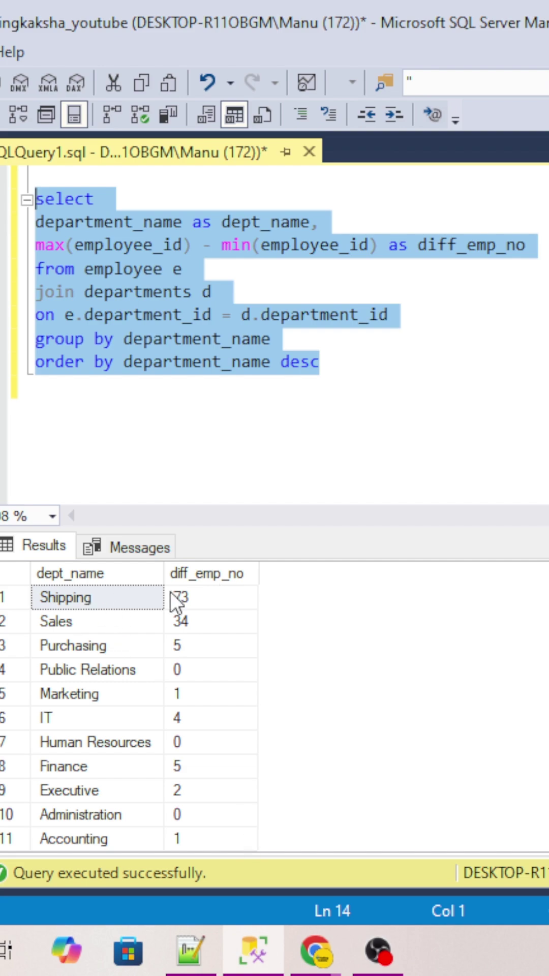
left_click(204, 597)
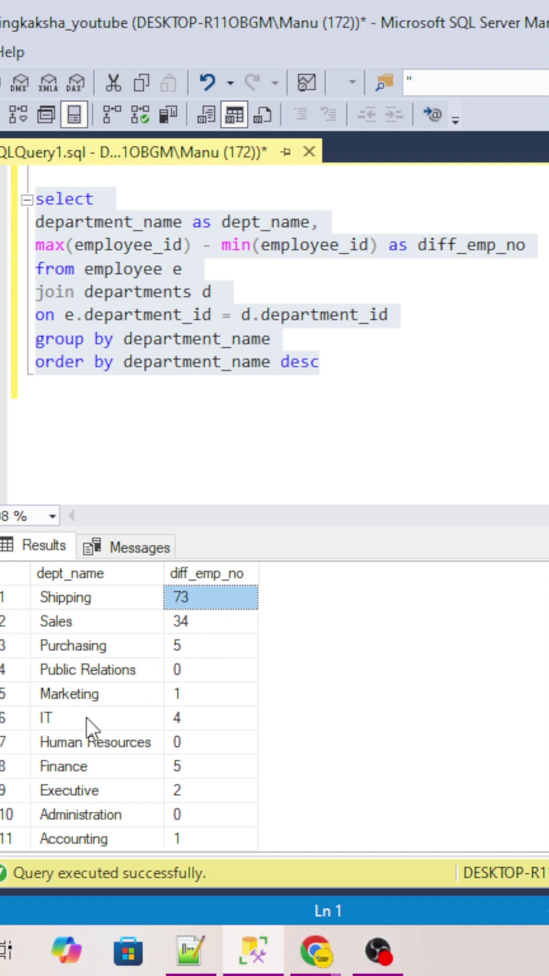
left_click(100, 717)
left_click(201, 702)
left_click(191, 718)
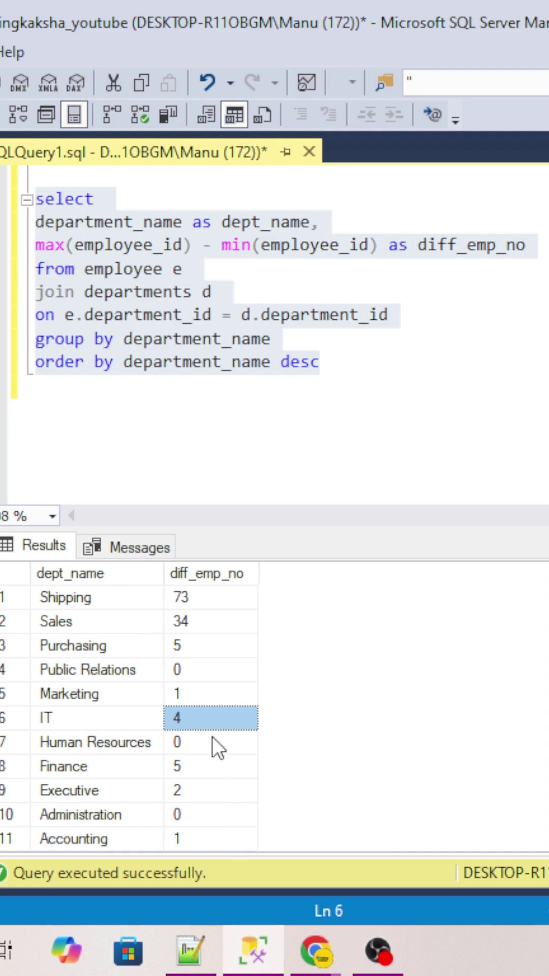
left_click(192, 315)
scroll(270, 404, "up", 2)
scroll(234, 372, "up", 2)
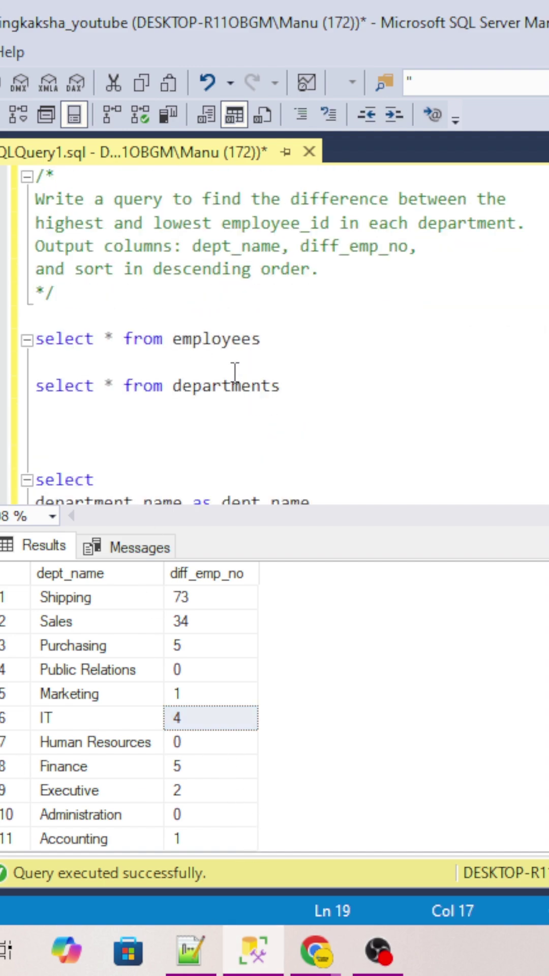
scroll(235, 371, "down", 3)
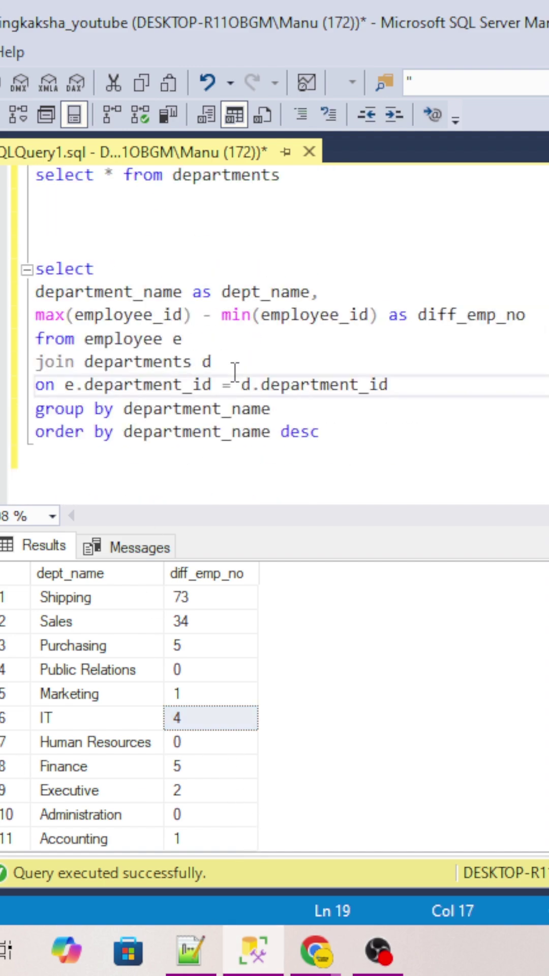